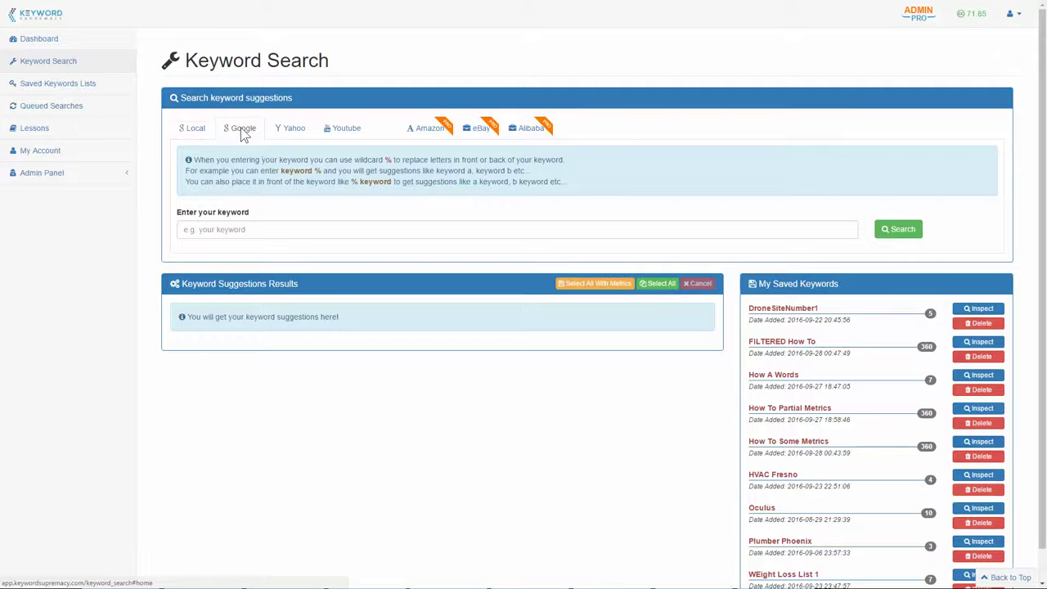
Step: Run a Google suggestion search with nothing entered in the keyword box
click(264, 228)
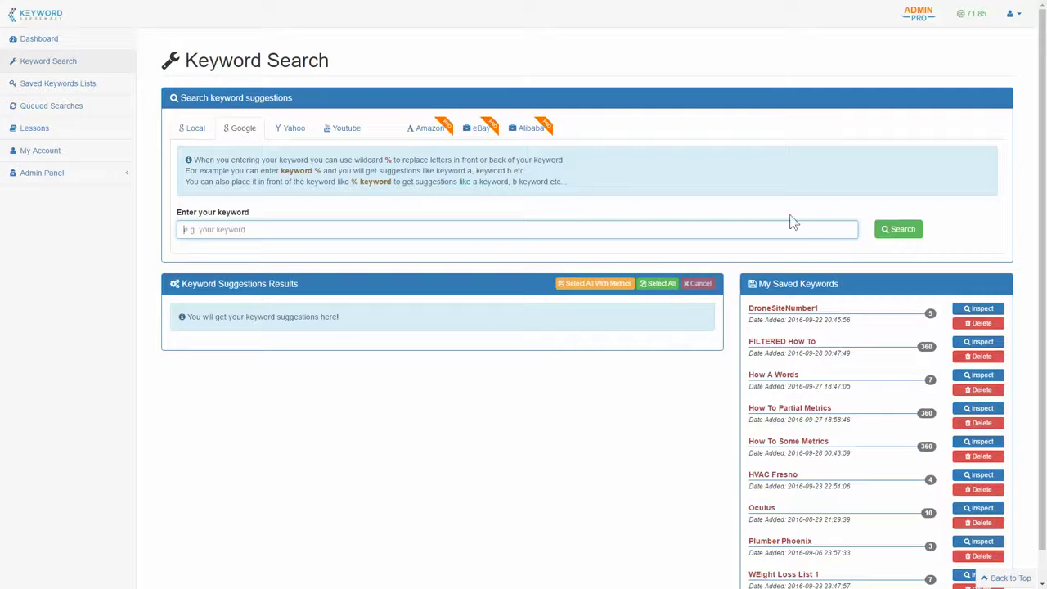
click(902, 232)
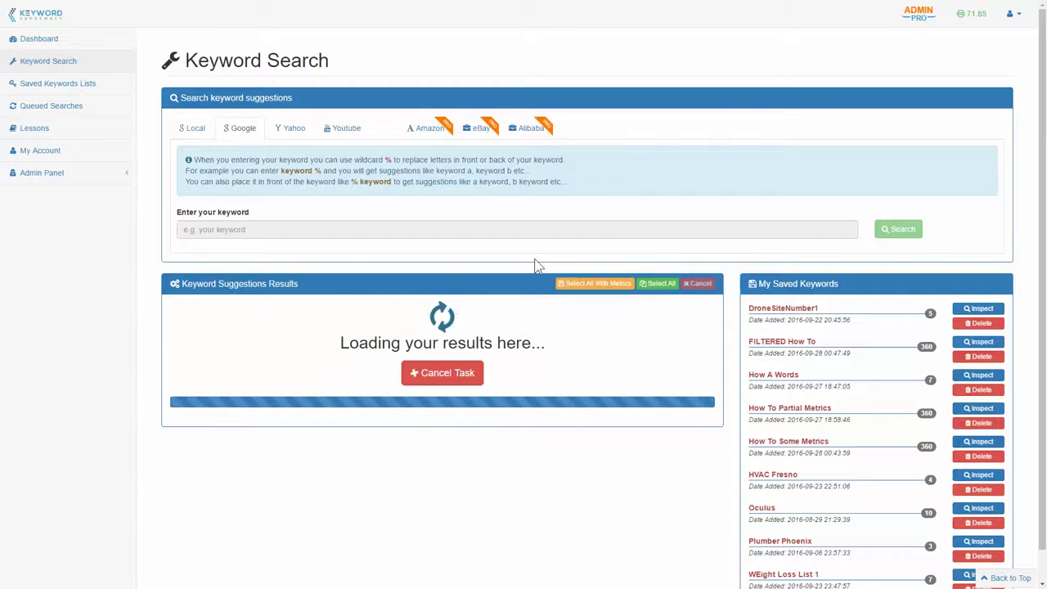
Step: Browse the letter-grouped suggestions such as amazon, best buy and craigslist, then return to the keyword box
scroll(467, 273, down, 3)
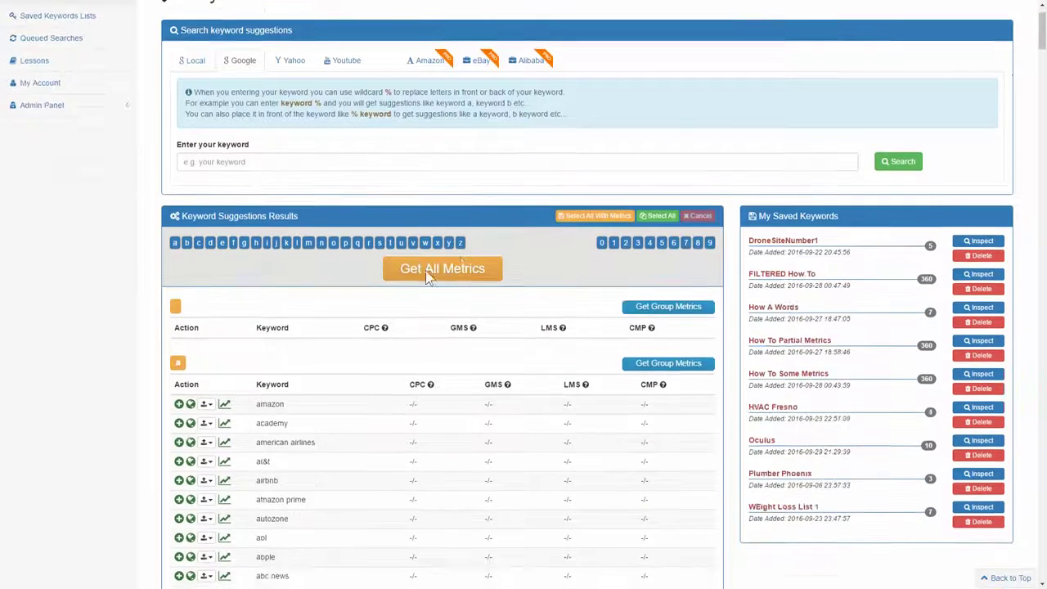
scroll(303, 283, down, 3)
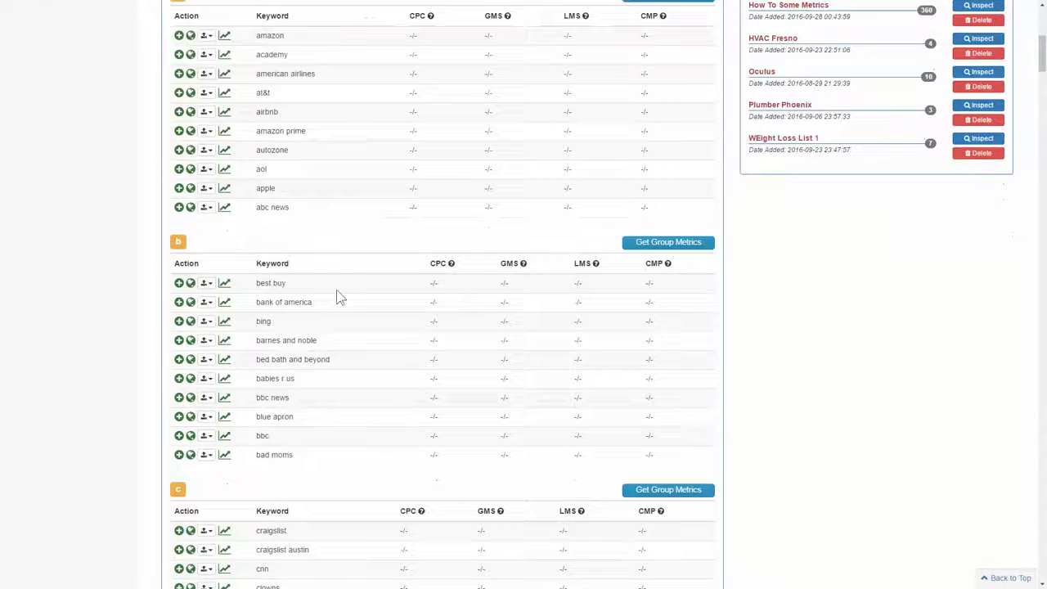
scroll(339, 297, down, 3)
scroll(322, 319, up, 9)
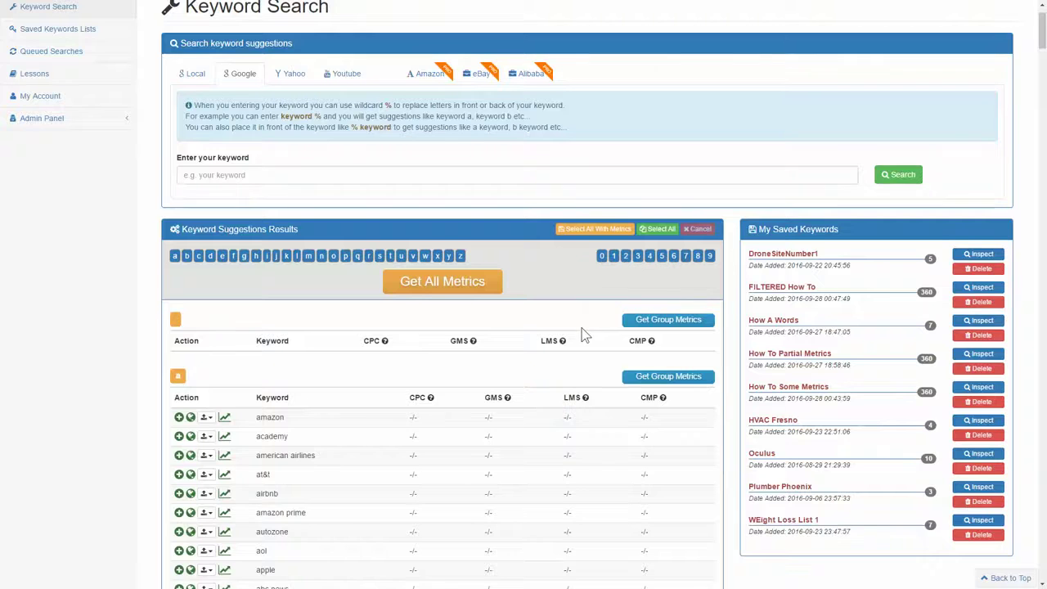
scroll(582, 328, down, 1)
scroll(316, 248, up, 2)
click(301, 230)
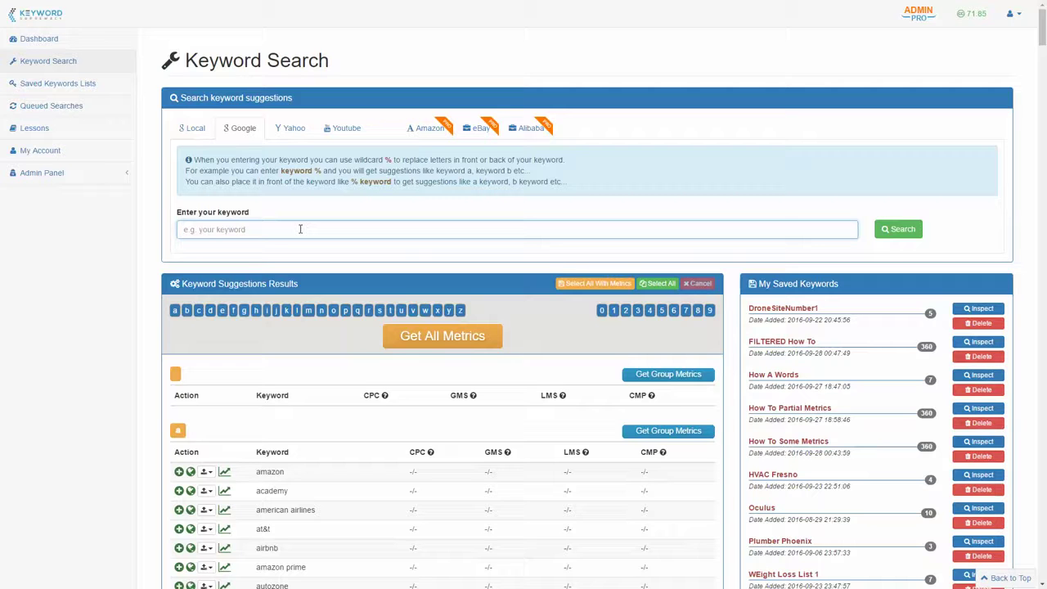
Step: Search Google suggestions for 'weight loss' and browse the weight loss a, b, c groups
text(weight loss)
click(894, 228)
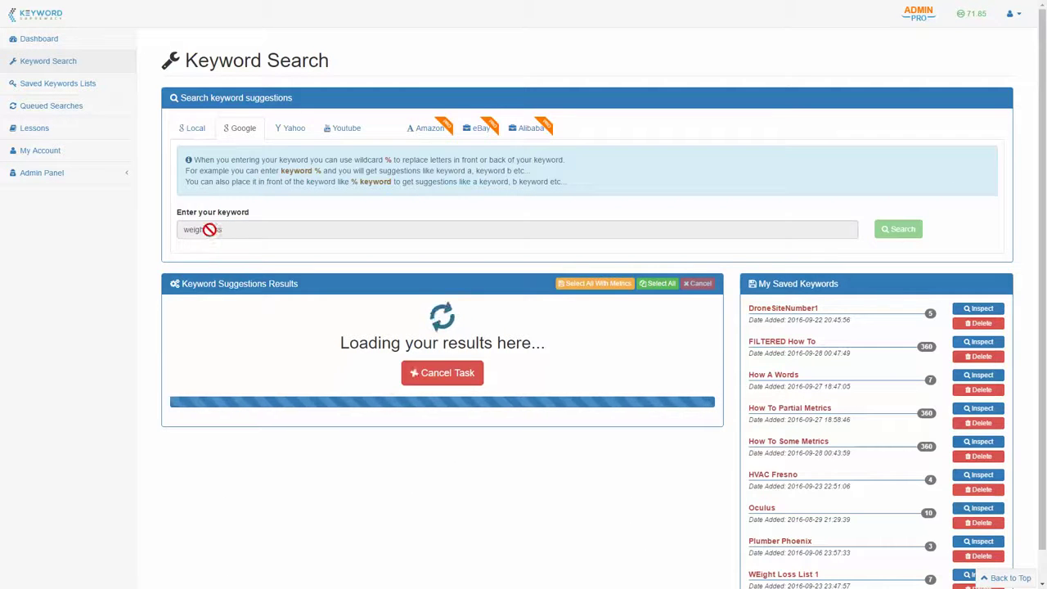
drag(229, 230, 163, 230)
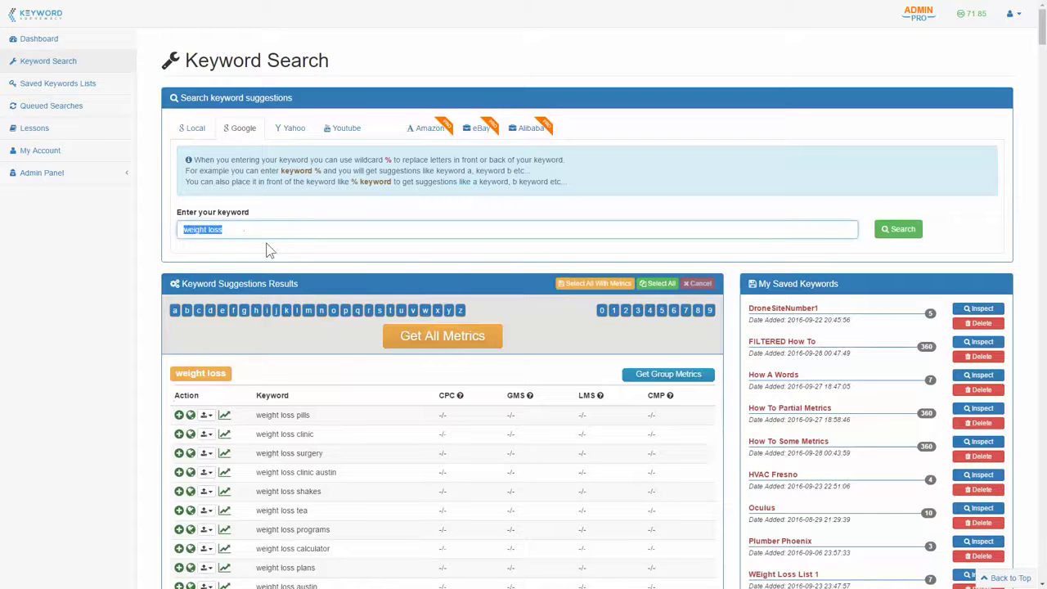
scroll(347, 290, down, 4)
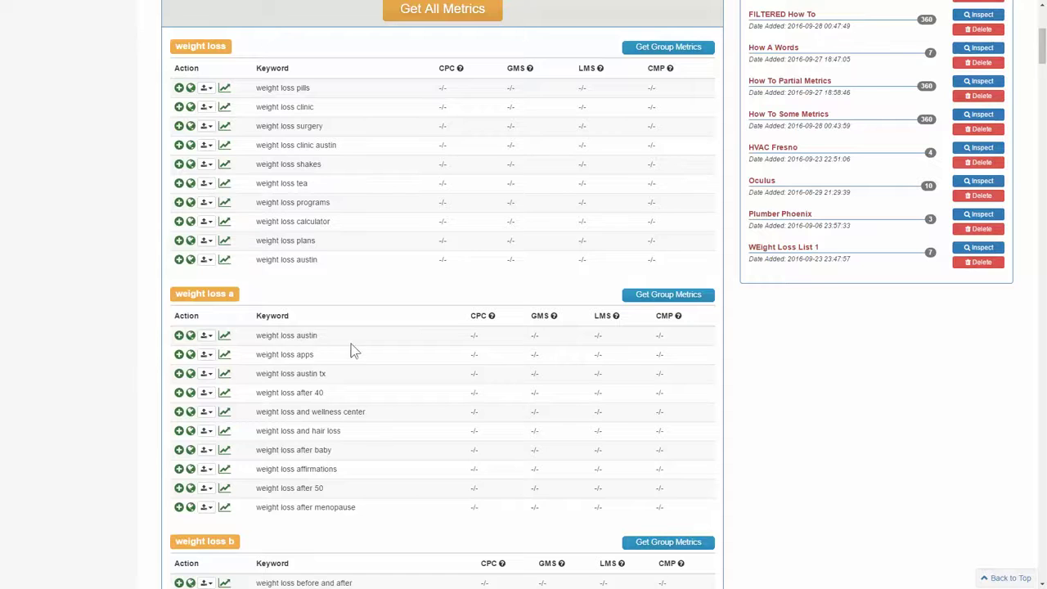
scroll(351, 348, down, 3)
scroll(316, 327, down, 3)
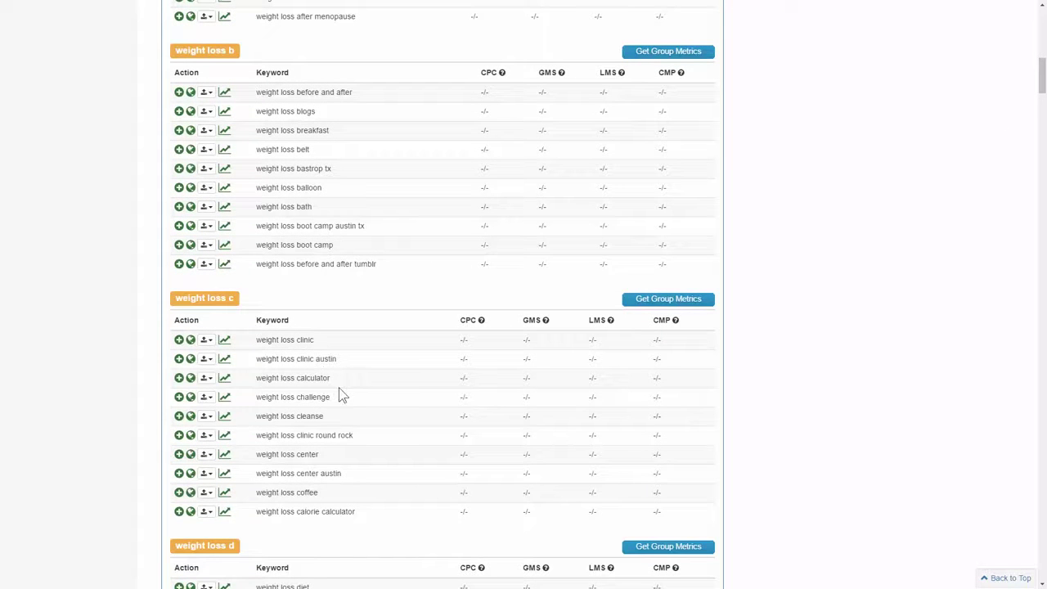
scroll(340, 389, up, 9)
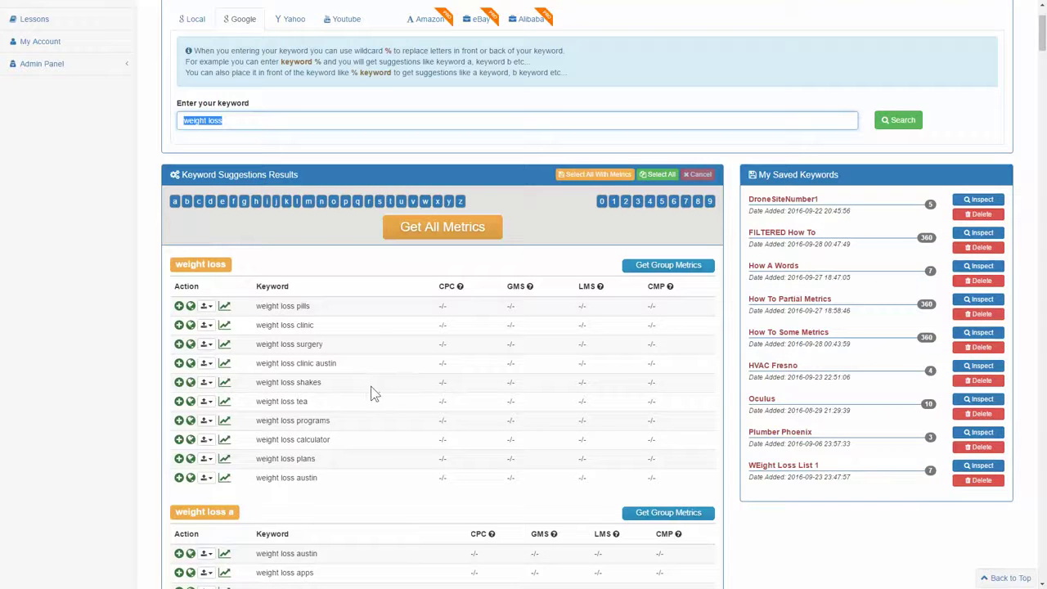
click(273, 122)
Step: Put % before the keyword, search '% weight loss', and review the a/b/c weight loss groups
click(179, 123)
text(%)
click(900, 120)
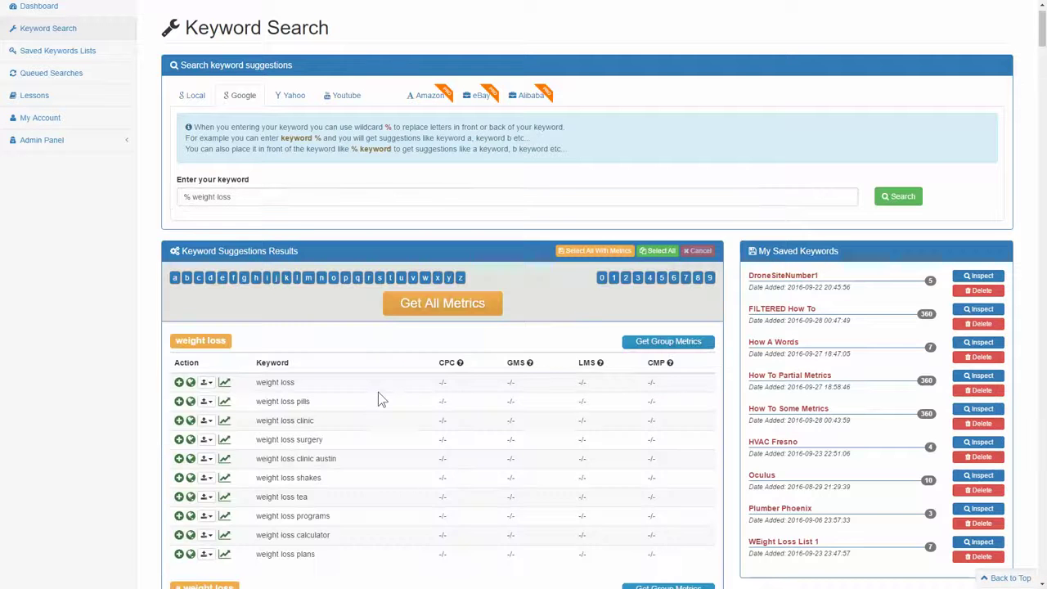
scroll(378, 392, down, 4)
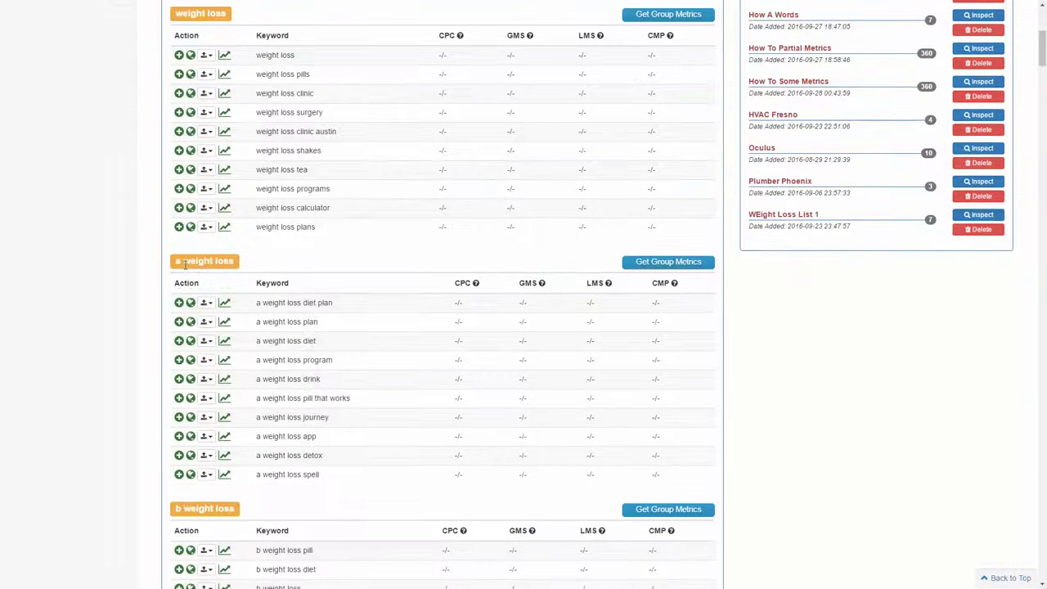
scroll(255, 294, down, 3)
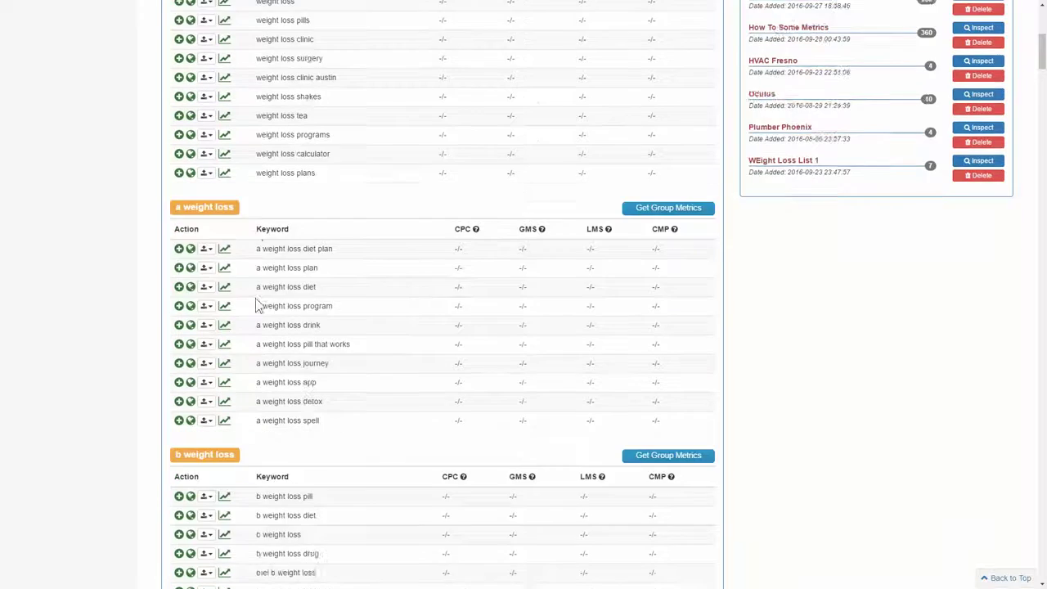
scroll(298, 297, down, 3)
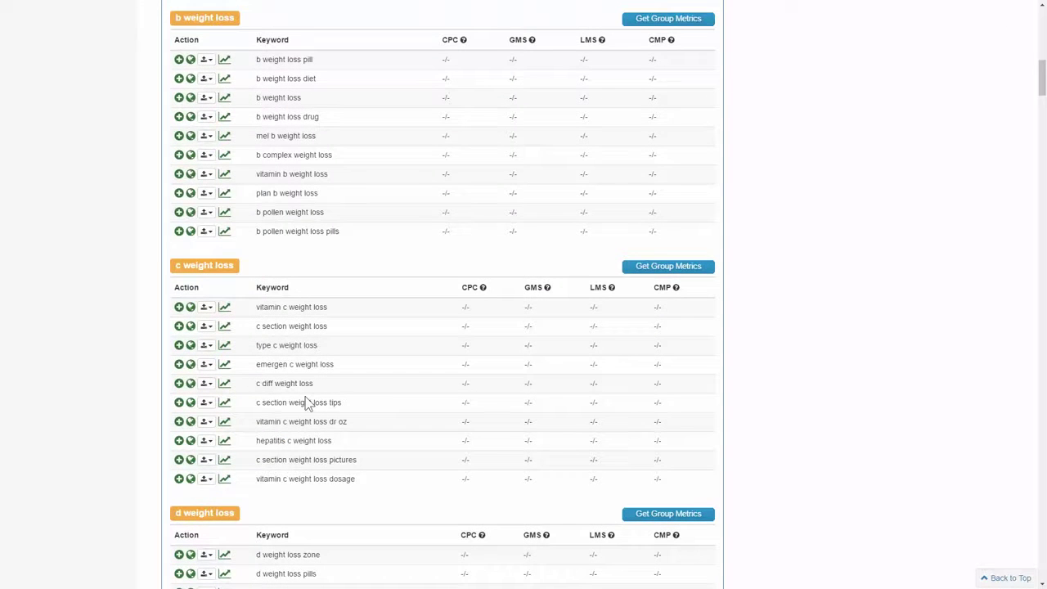
scroll(307, 402, up, 10)
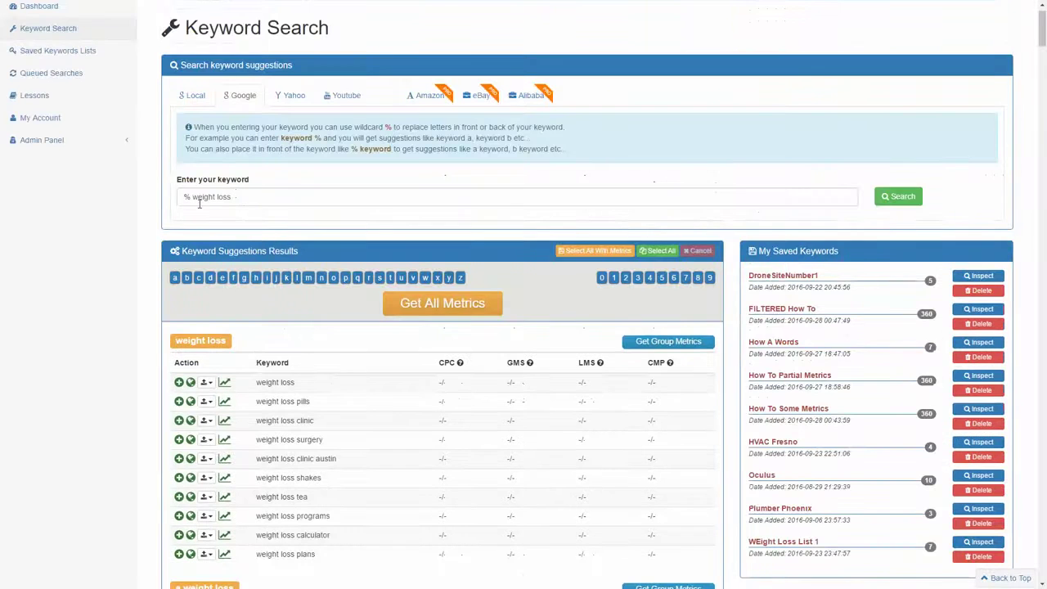
drag(202, 198, 115, 203)
click(243, 198)
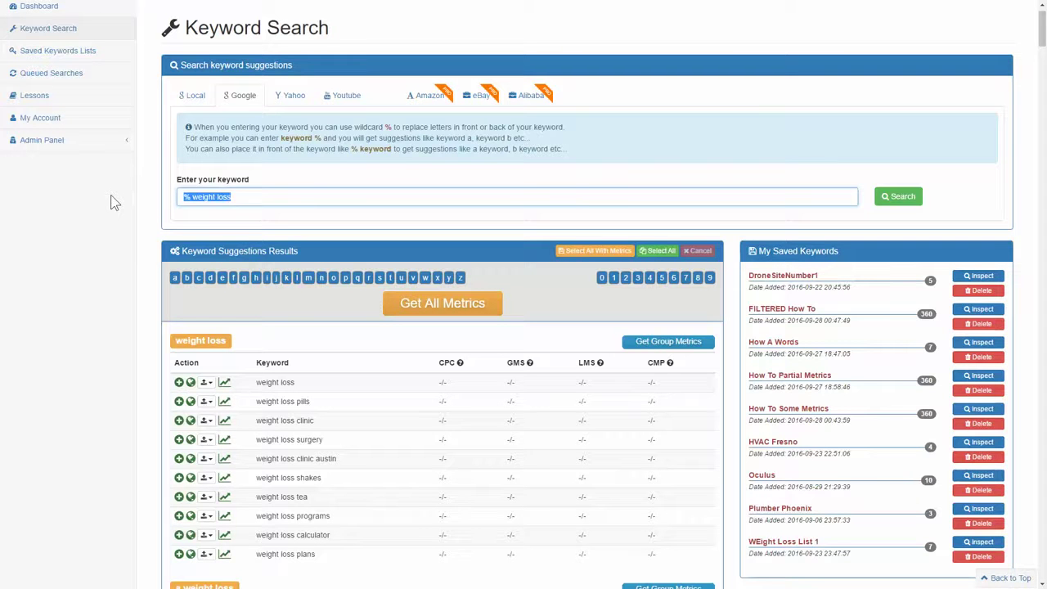
text(best % for wei)
double_click(203, 197)
click(205, 197)
double_click(205, 197)
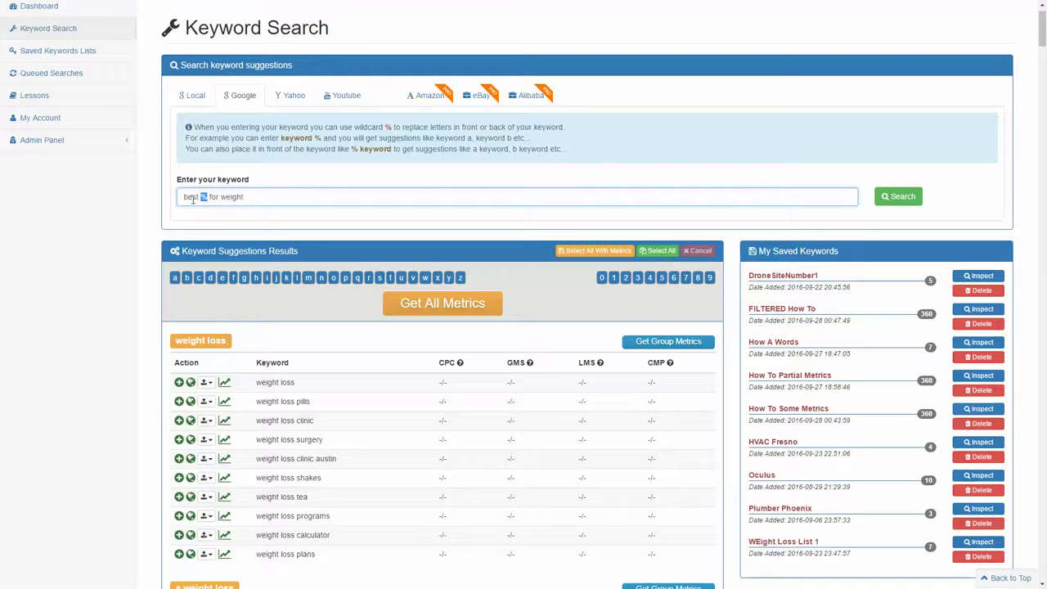
click(903, 205)
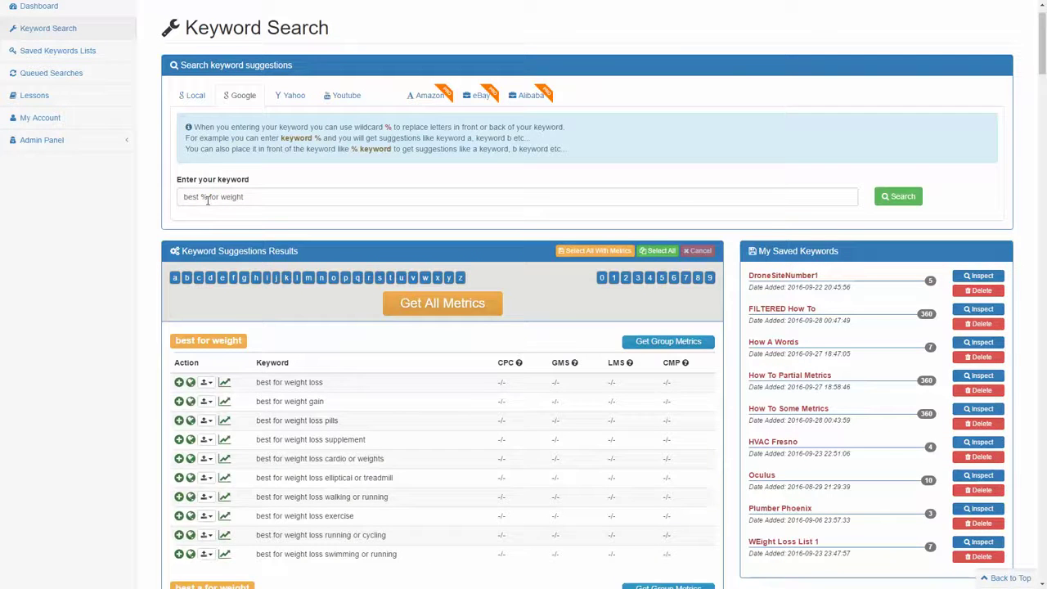
scroll(392, 306, down, 4)
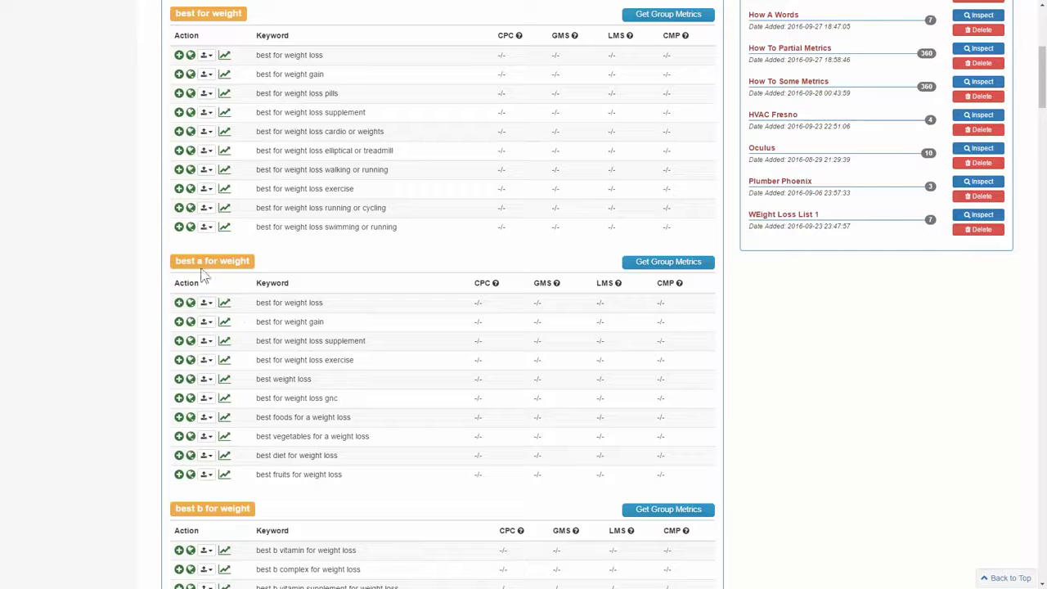
scroll(204, 262, down, 3)
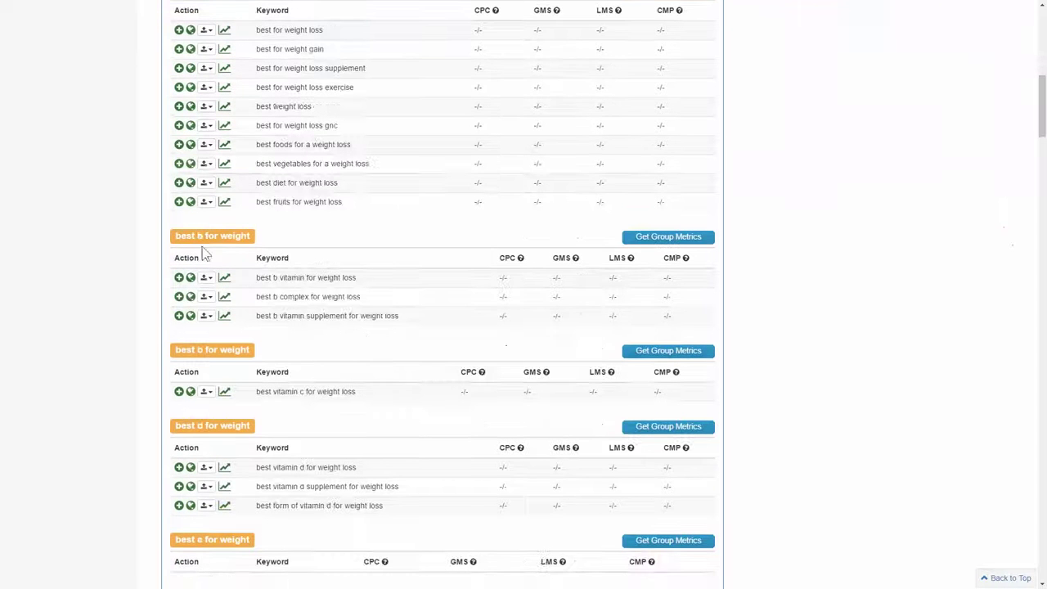
scroll(311, 385, up, 7)
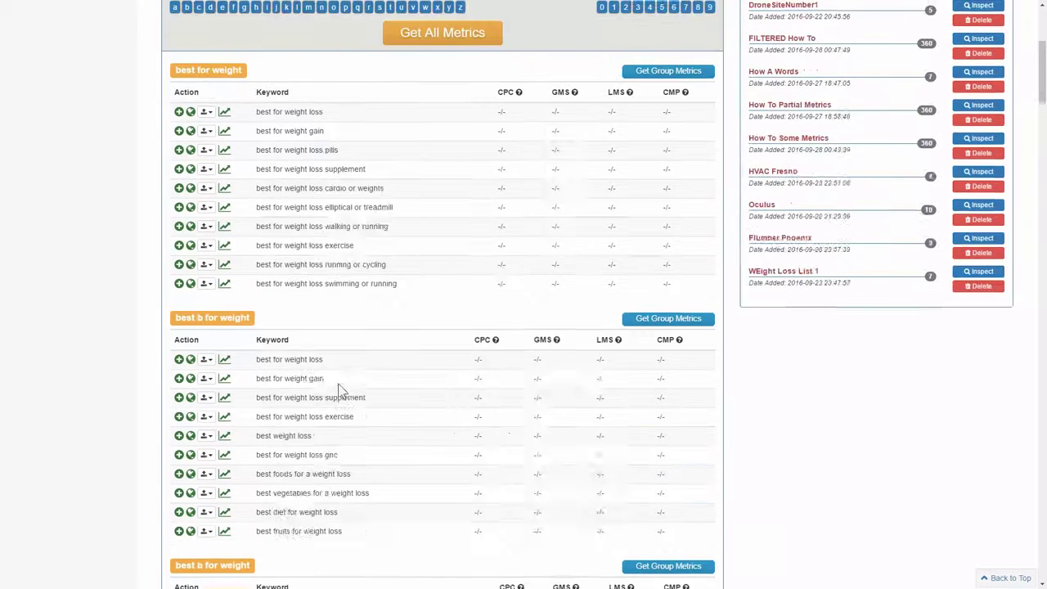
scroll(380, 396, up, 1)
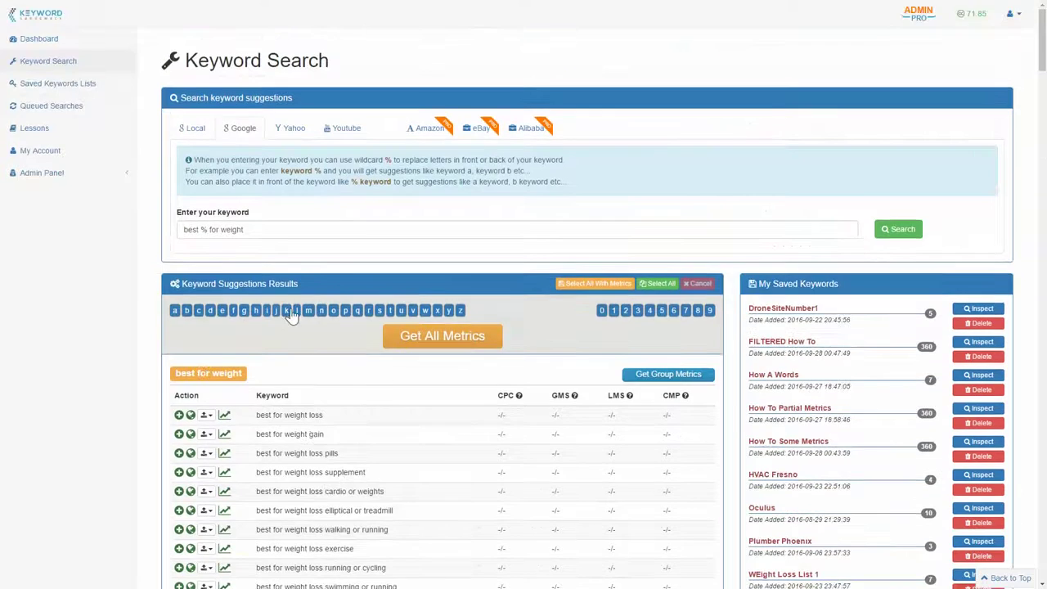
Step: Replace the keyword 'best % for weight' with 'weight loss' and search, reviewing the weight loss b results
triple_click(255, 229)
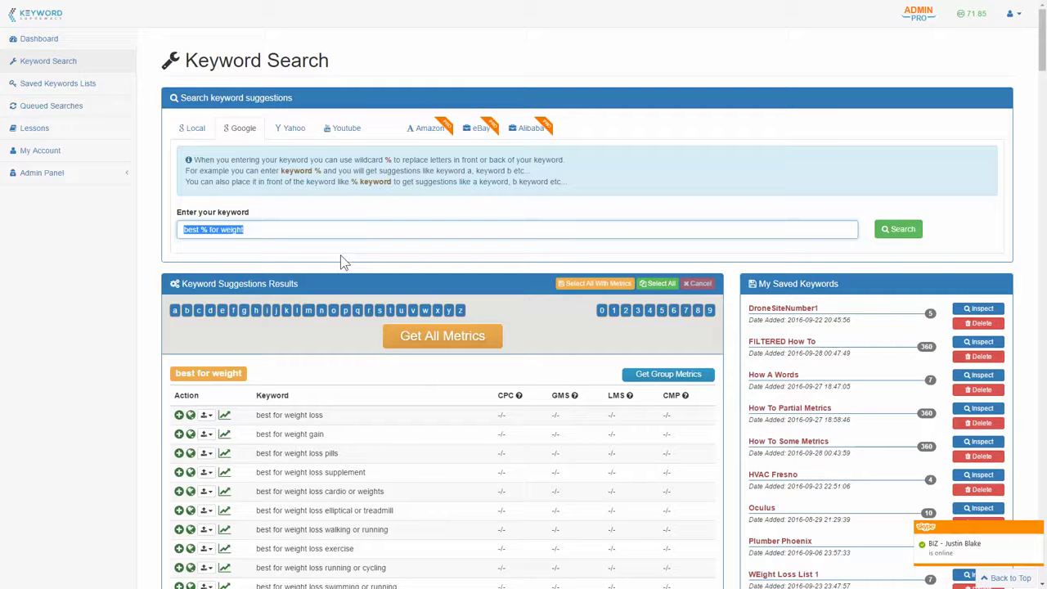
text(weight loss)
key(Return)
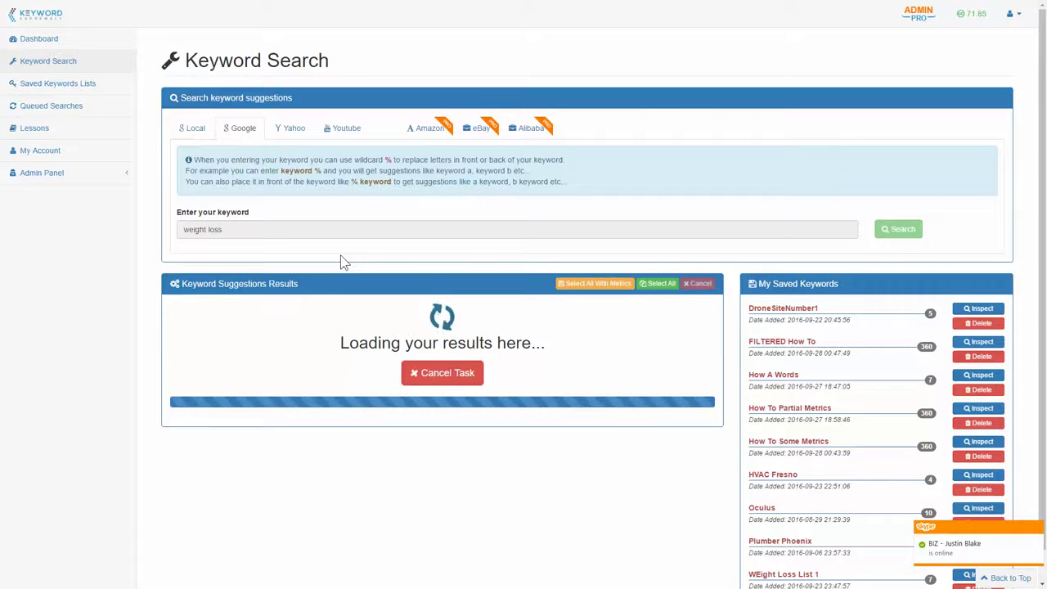
scroll(343, 262, down, 8)
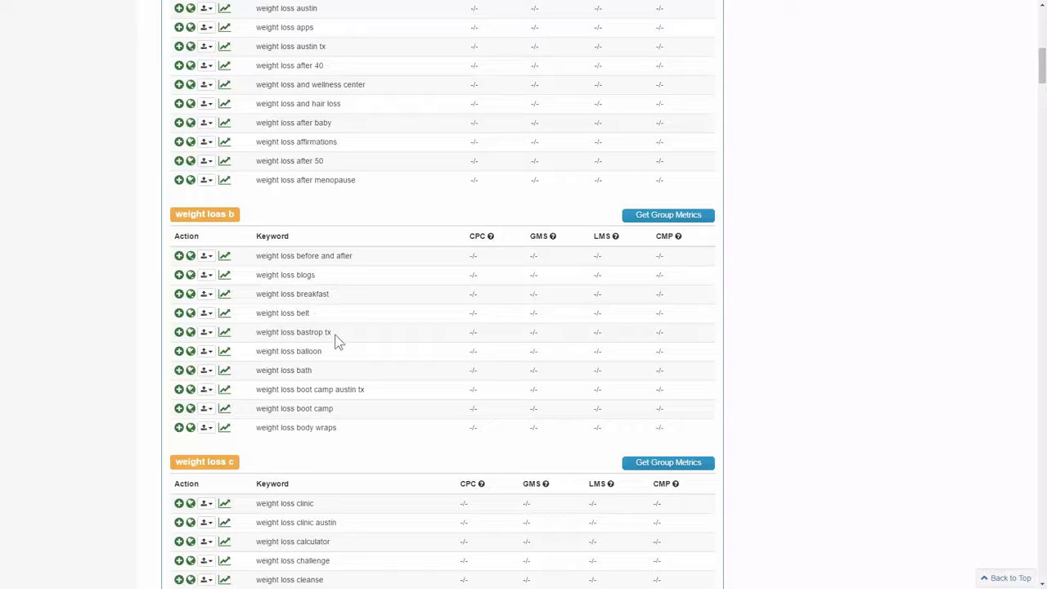
drag(297, 254, 266, 256)
click(297, 256)
scroll(325, 295, up, 7)
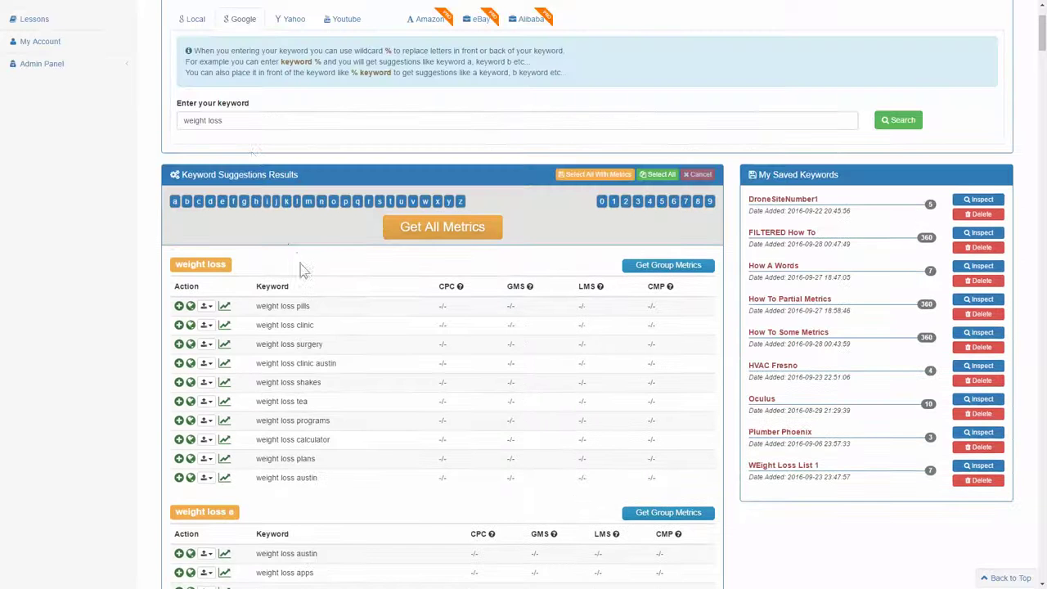
Step: Search 'weight loss b%' and inspect the weight loss ba group
click(249, 123)
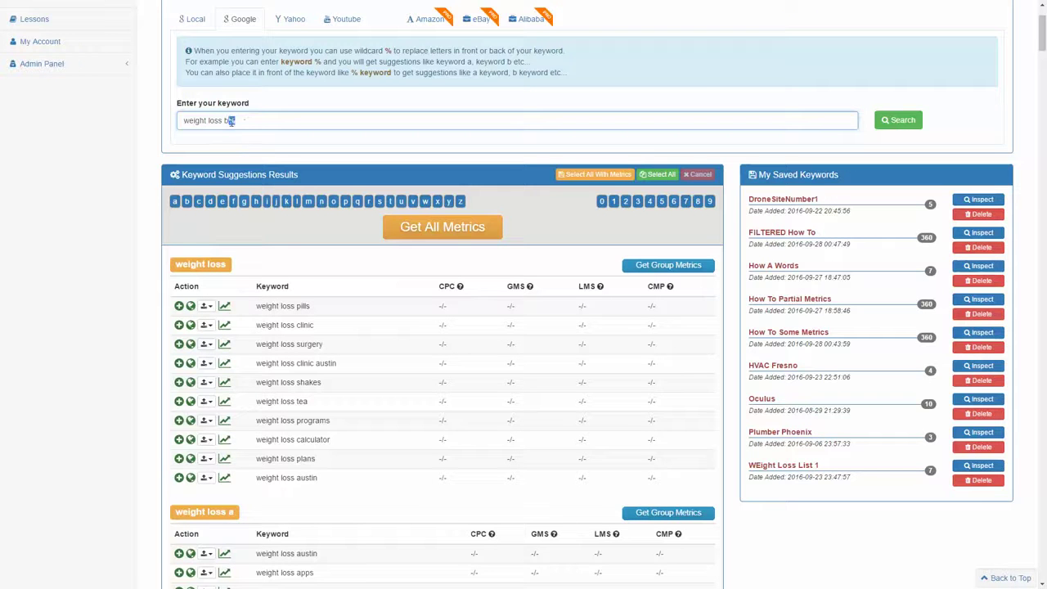
click(915, 122)
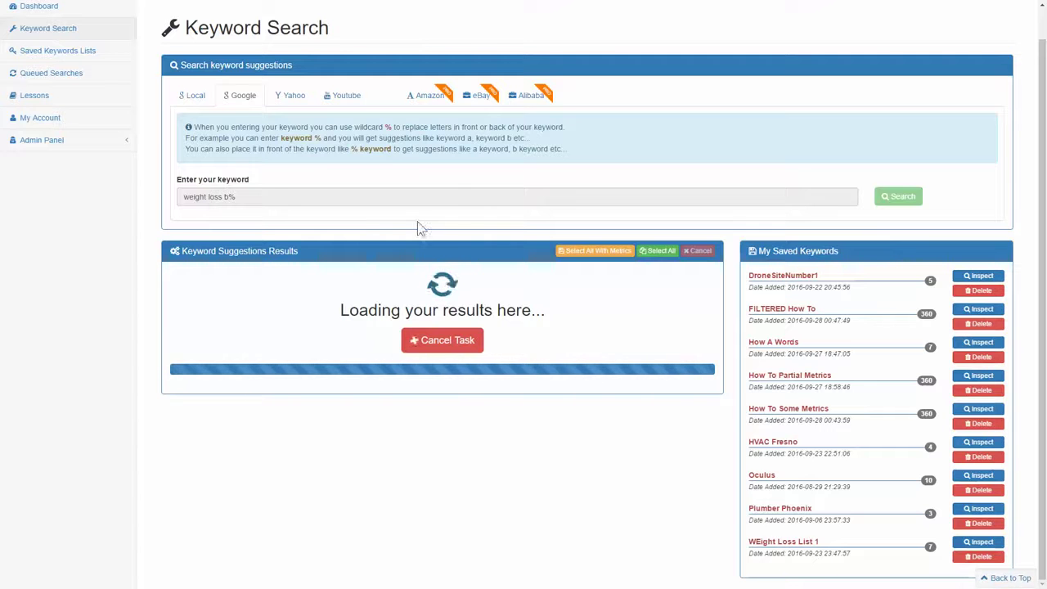
scroll(340, 231, down, 1)
scroll(340, 232, down, 3)
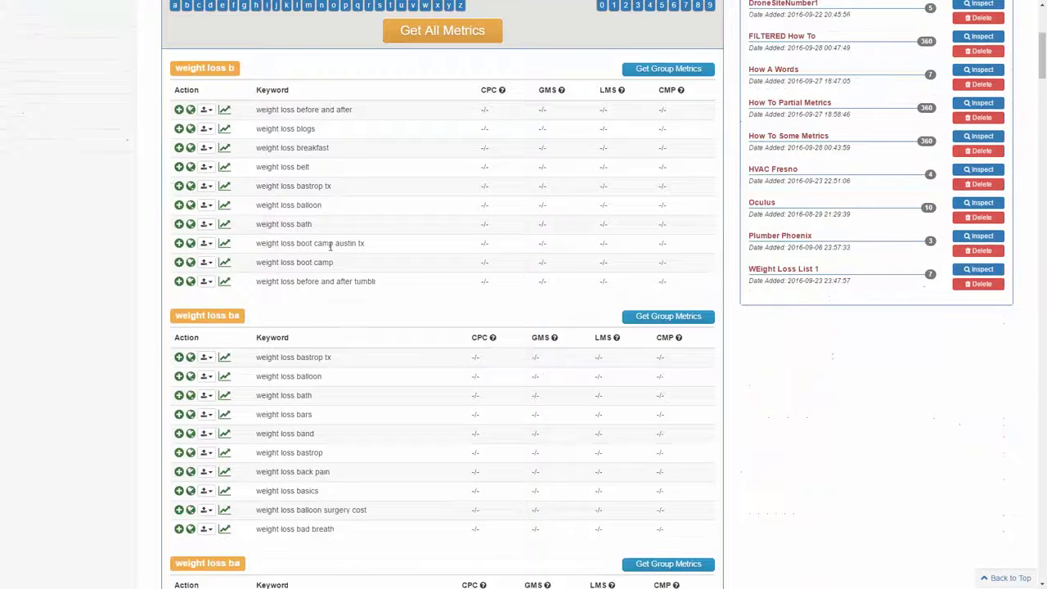
double_click(233, 317)
Step: Scroll through the weight loss bb, bc and bd groups, highlighting the bb label
scroll(295, 319, down, 3)
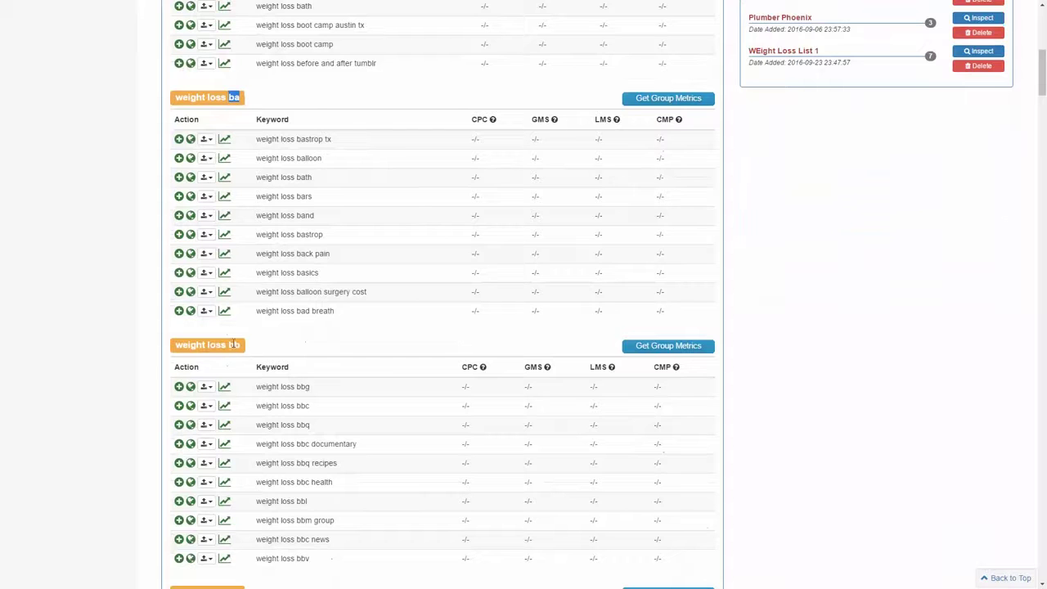
scroll(311, 355, down, 4)
scroll(349, 355, down, 3)
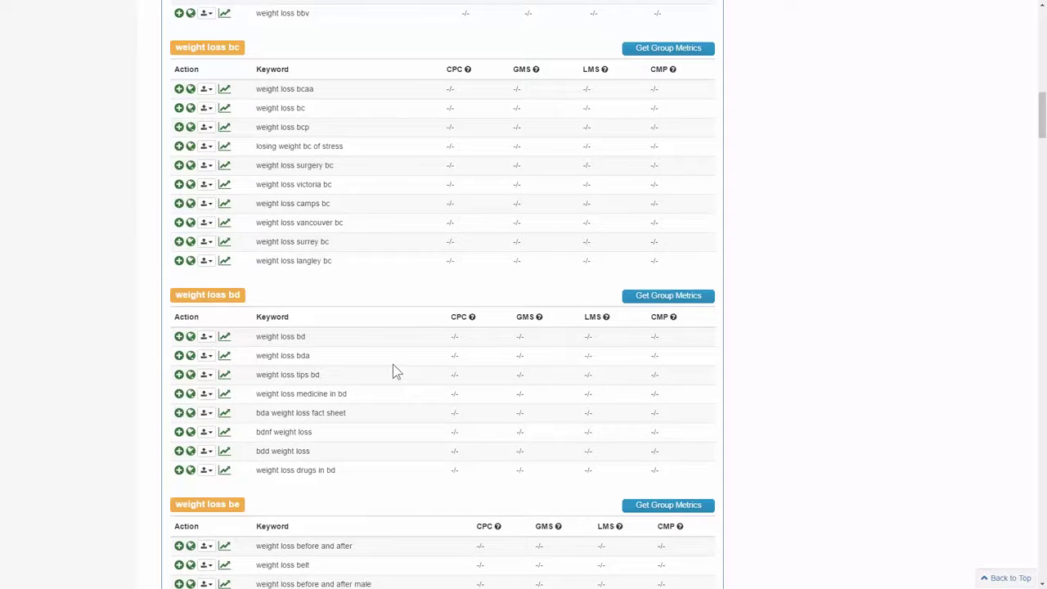
scroll(368, 330, up, 4)
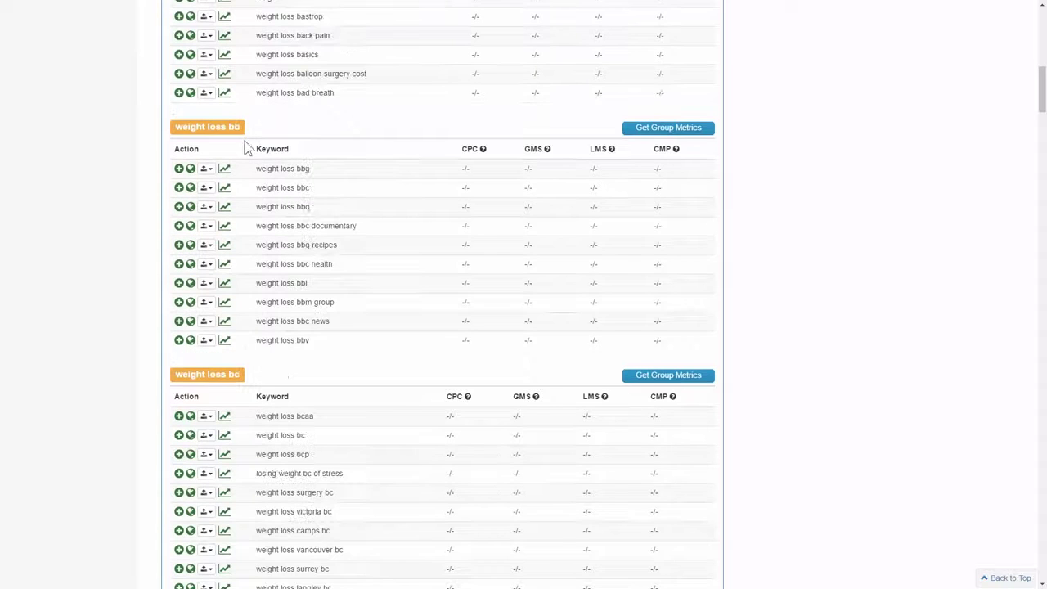
drag(241, 126, 236, 126)
click(235, 125)
double_click(234, 126)
scroll(305, 302, up, 15)
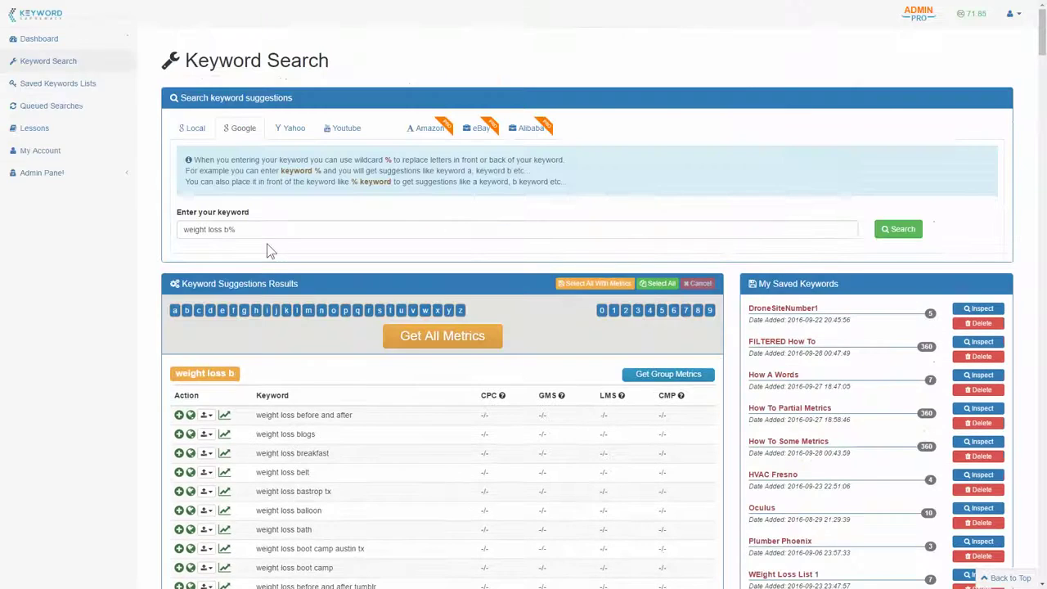
Step: Replace the keyword 'weight loss b%' with 'best a% for weight'
drag(254, 233, 164, 234)
click(248, 231)
drag(248, 231, 225, 234)
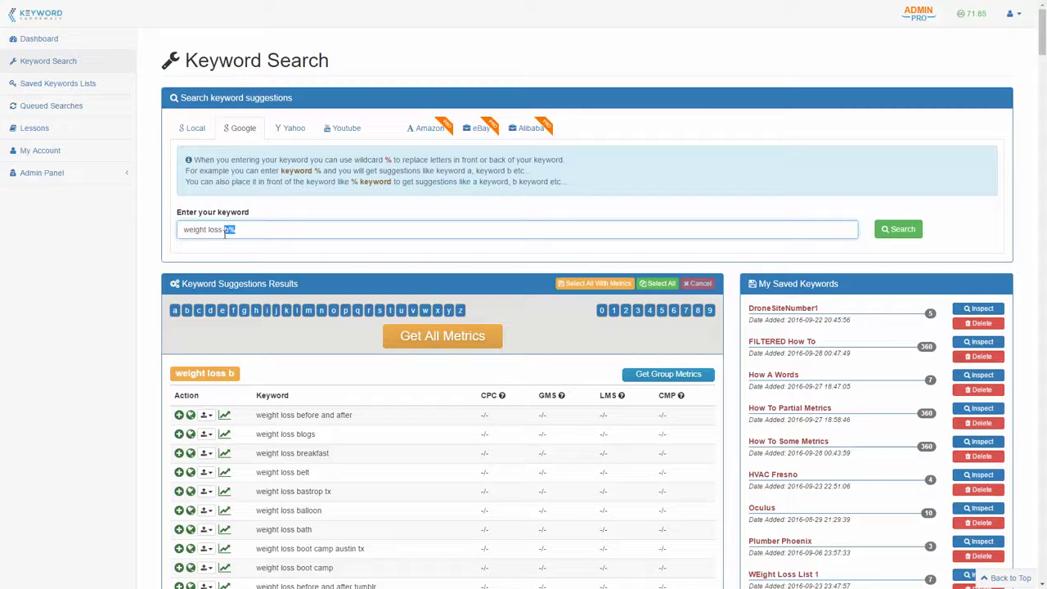
drag(236, 231, 103, 229)
text(best a% for weight)
Step: Rewrite the keyword as 'a% weight loss' with the wildcard at the front
drag(212, 230, 100, 230)
click(200, 230)
click(209, 230)
text(weight lossa%)
drag(194, 231, 168, 232)
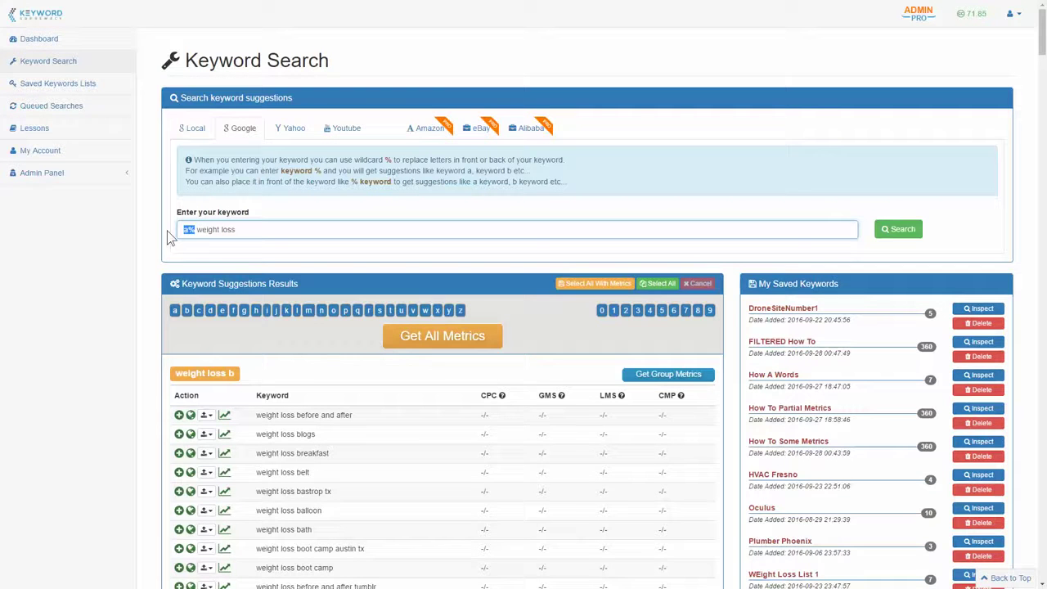